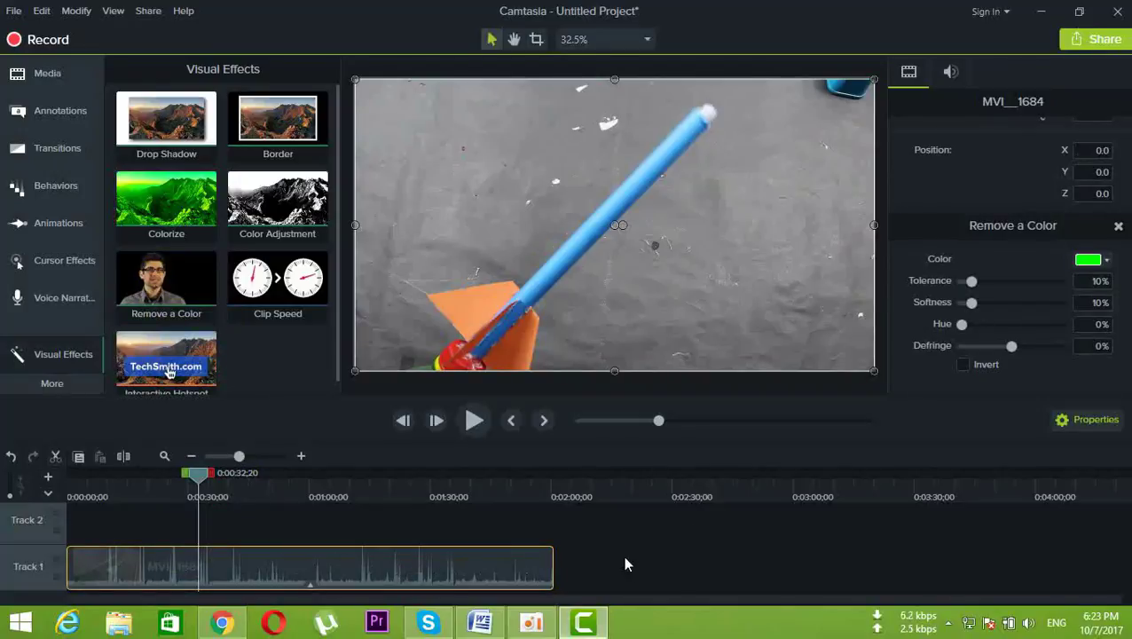
# Sample the grey background in the video as the color to remove, after trying black
pyautogui.click(1106, 260)
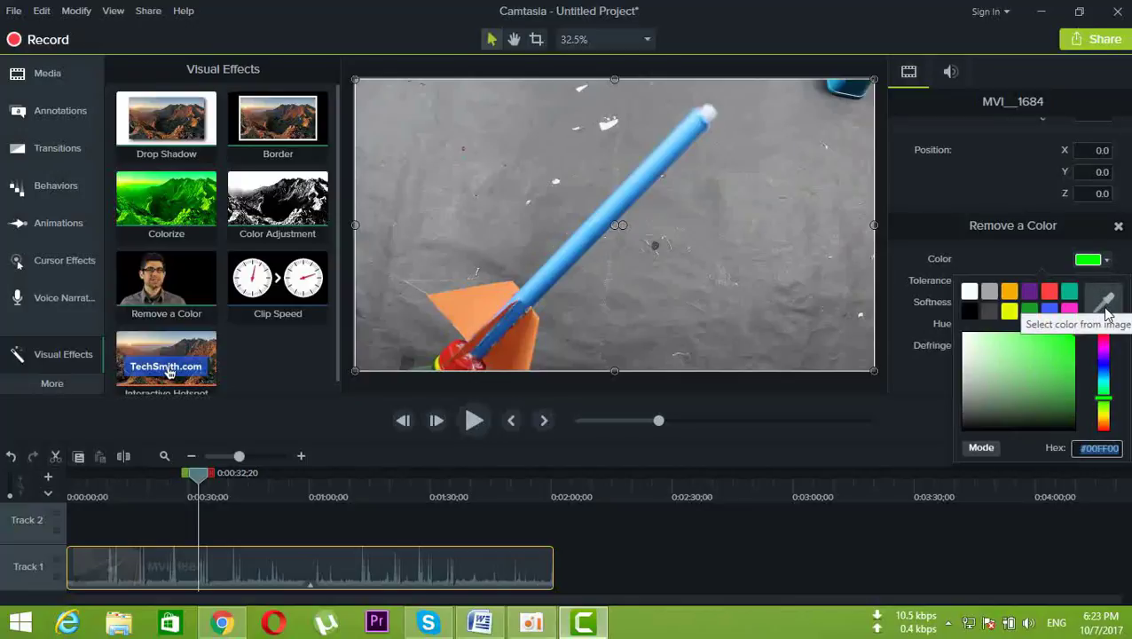
pyautogui.click(970, 312)
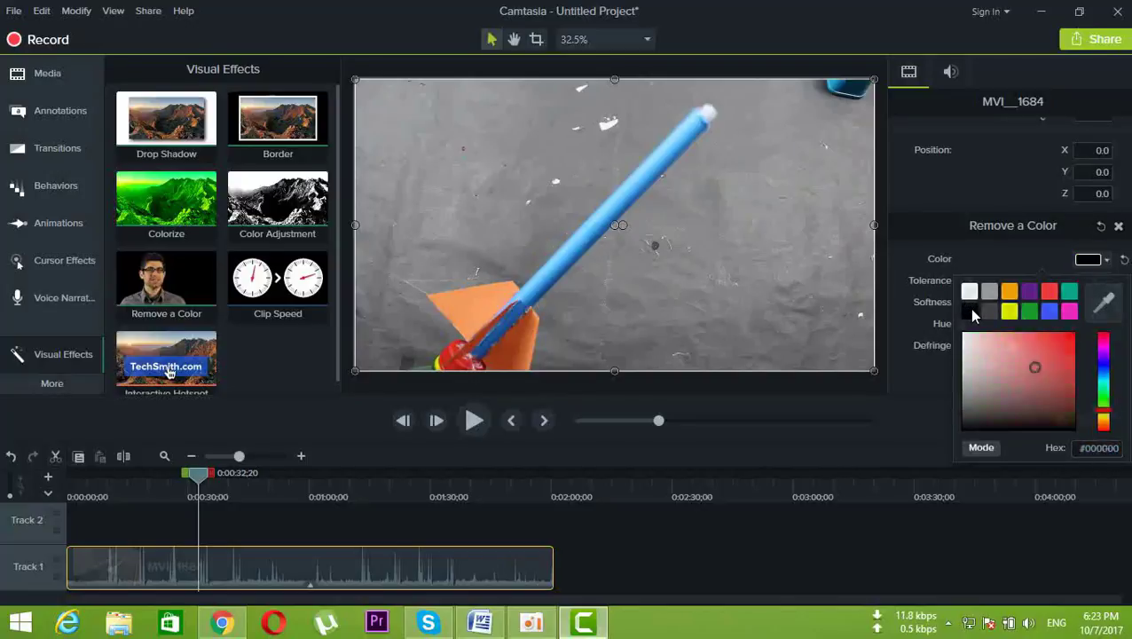
pyautogui.click(1107, 260)
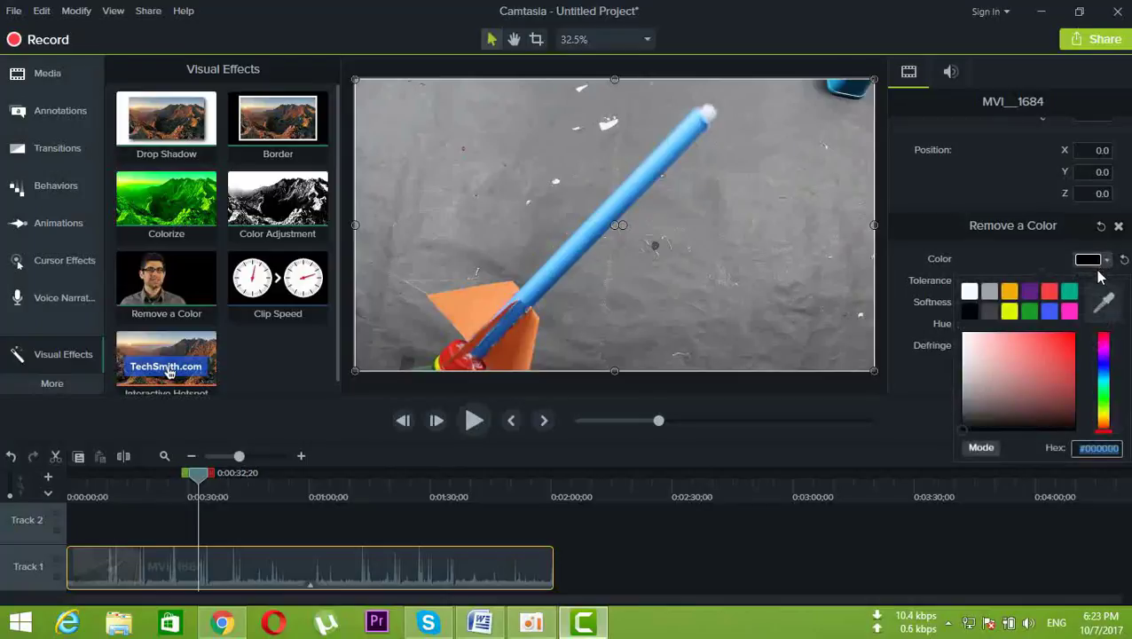
pyautogui.click(1104, 297)
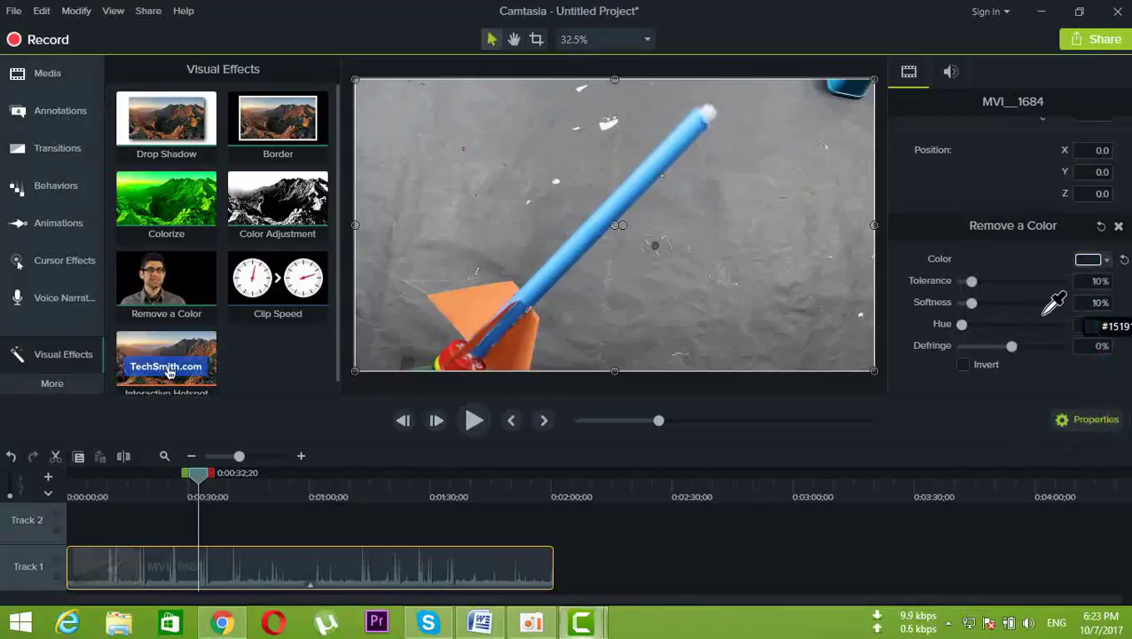
pyautogui.click(665, 238)
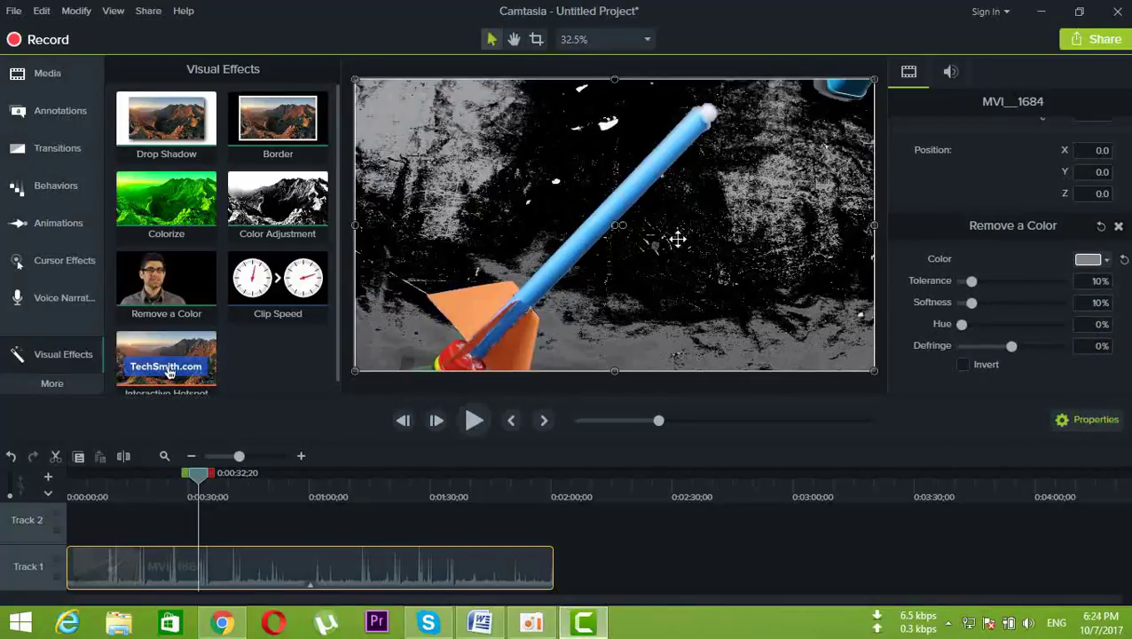
# Set the Remove a Color effect's defringe to 58%, hue to 30%, softness to 0% and tolerance to 28%
pyautogui.moveTo(1015, 344); pyautogui.dragTo(1044, 346)
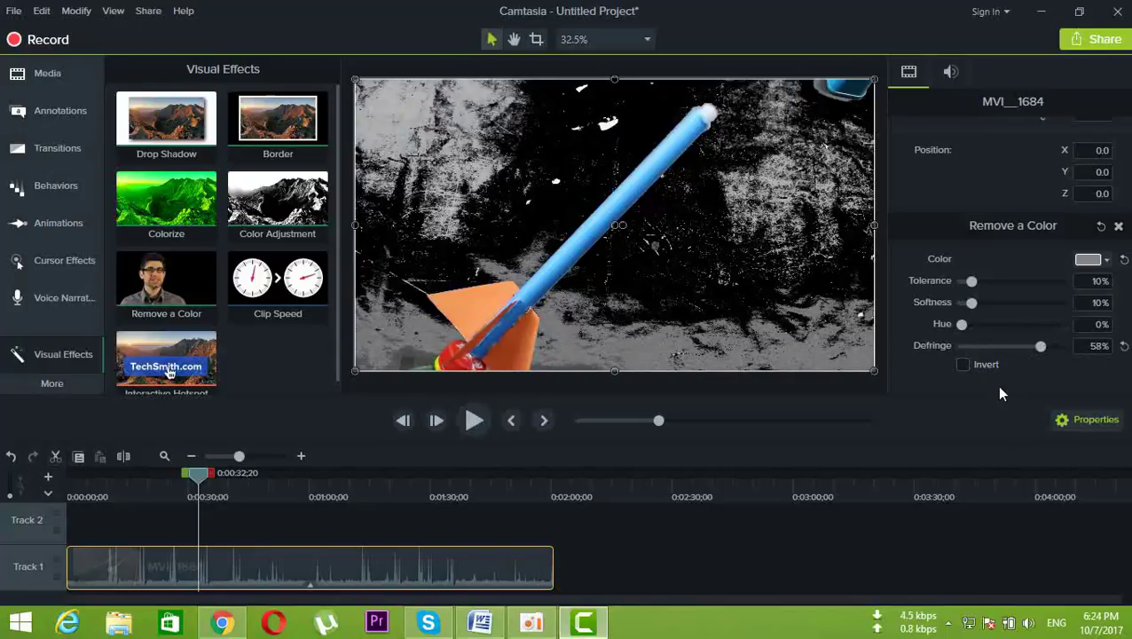
pyautogui.moveTo(962, 325); pyautogui.dragTo(923, 309)
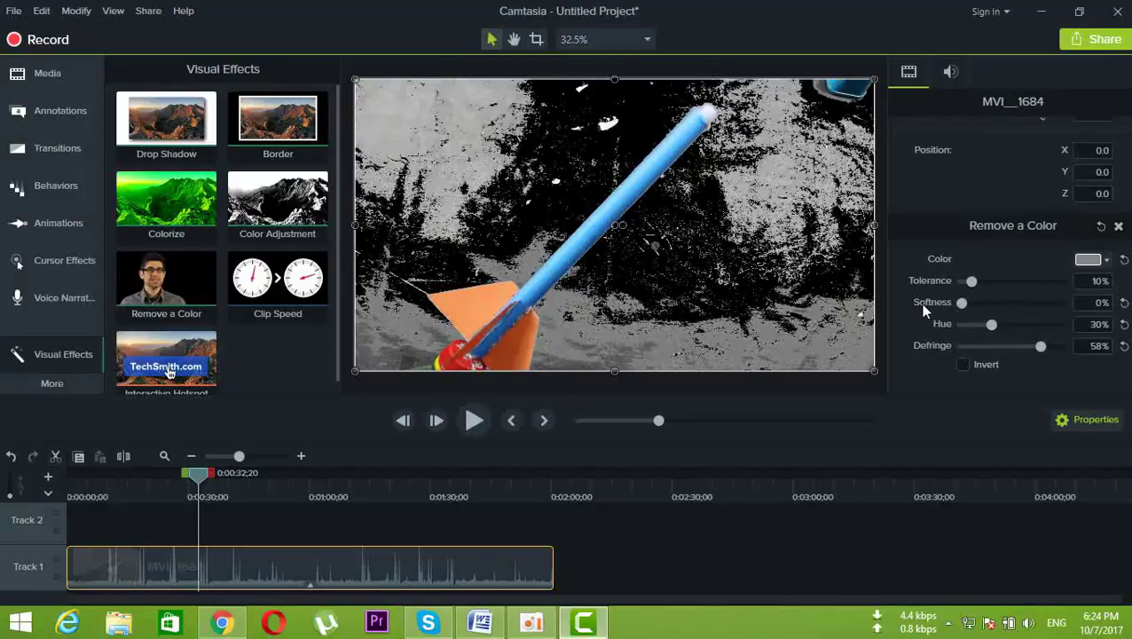
pyautogui.moveTo(974, 280)
pyautogui.mouseDown()
pyautogui.moveTo(1017, 283)
pyautogui.moveTo(991, 284)
pyautogui.mouseUp()
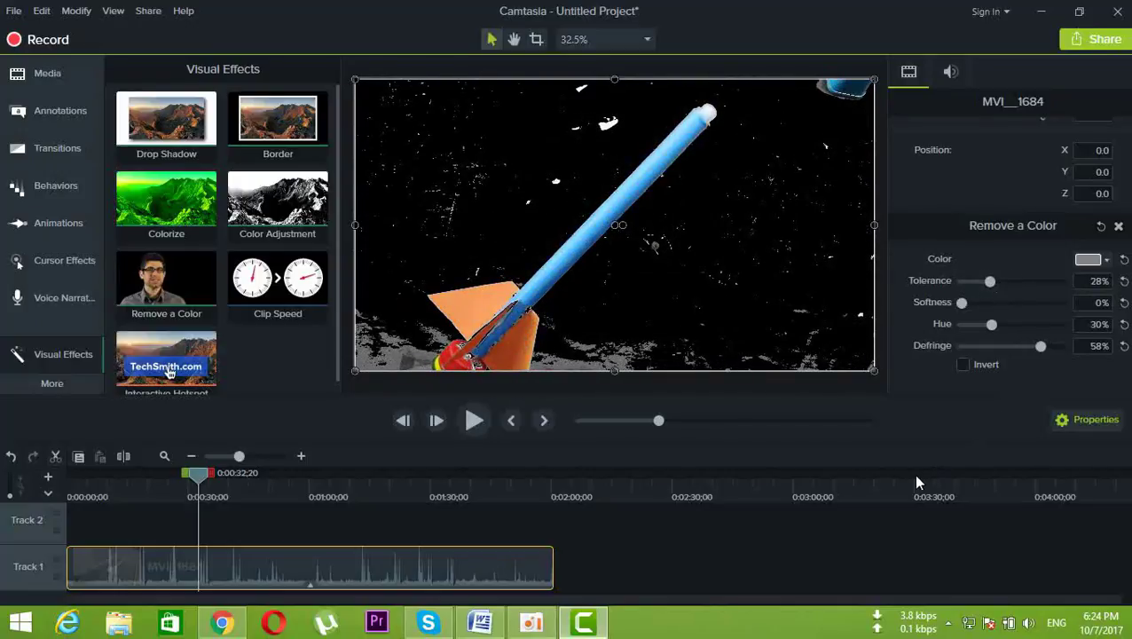
# Change the color to remove to black (#000000)
pyautogui.click(1092, 259)
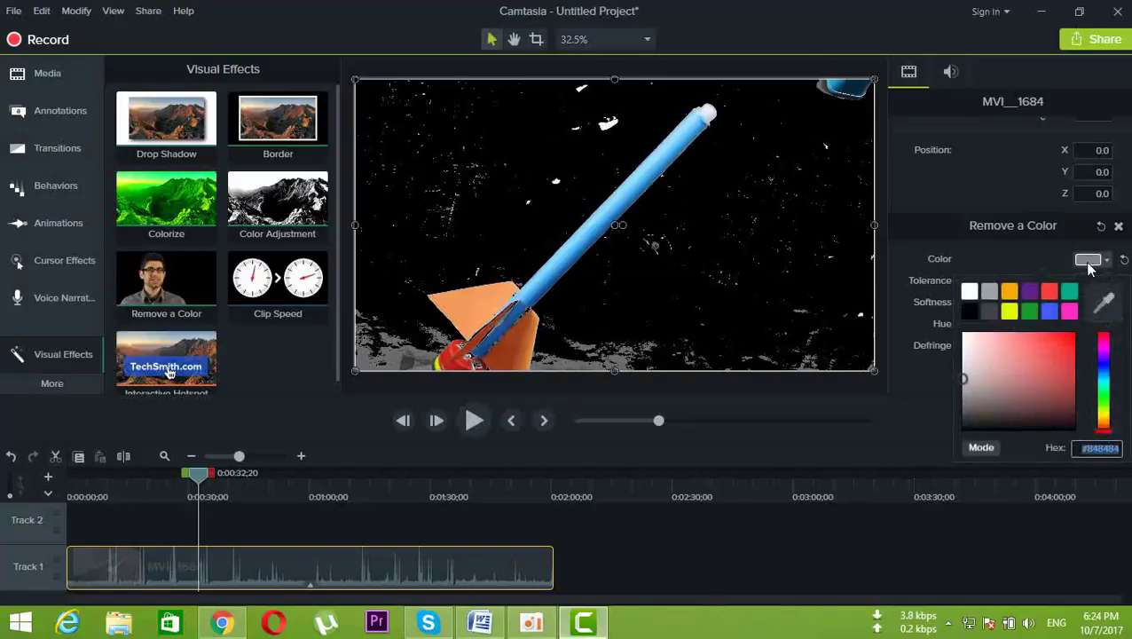
pyautogui.moveTo(964, 380); pyautogui.dragTo(975, 439)
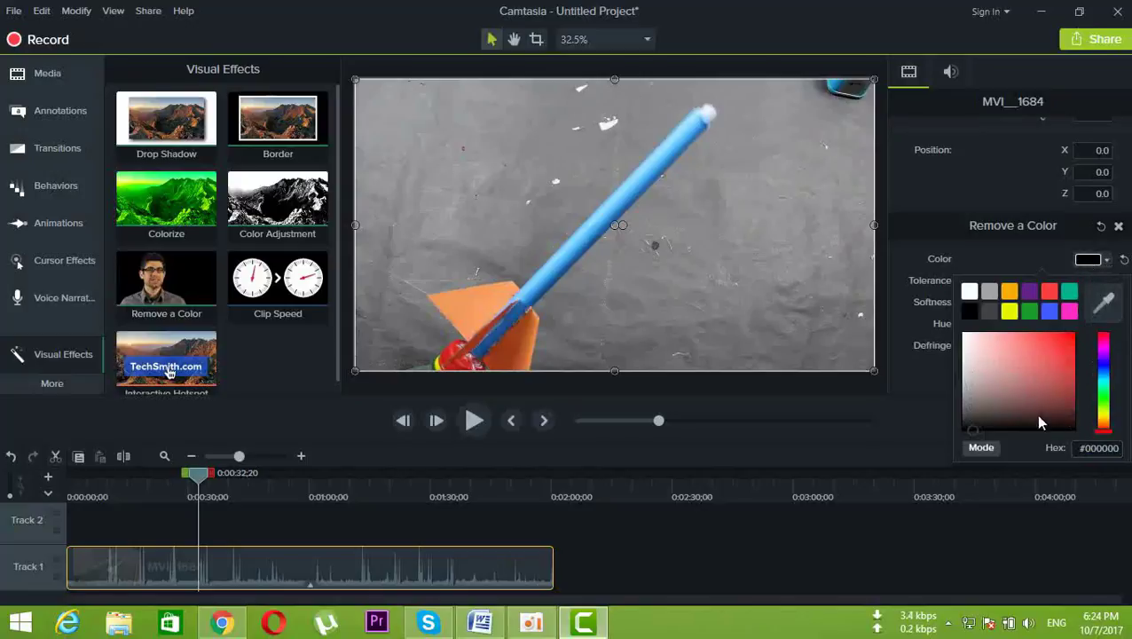
pyautogui.click(930, 360)
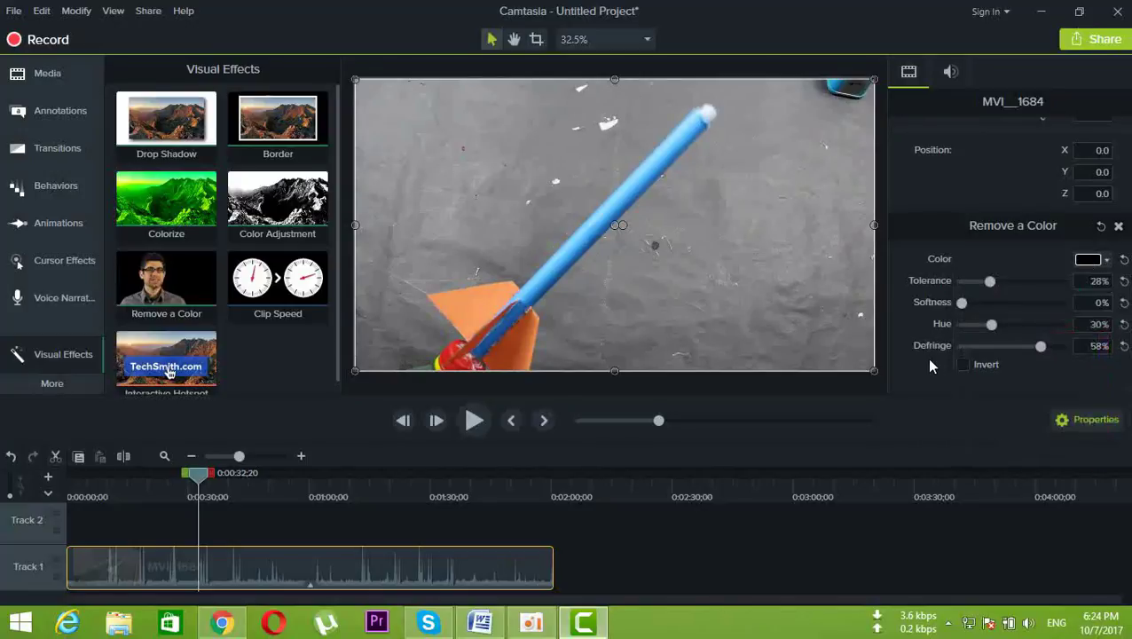
# Sample the grey background beside the blue rocket as the color to remove
pyautogui.click(1107, 260)
pyautogui.click(1105, 300)
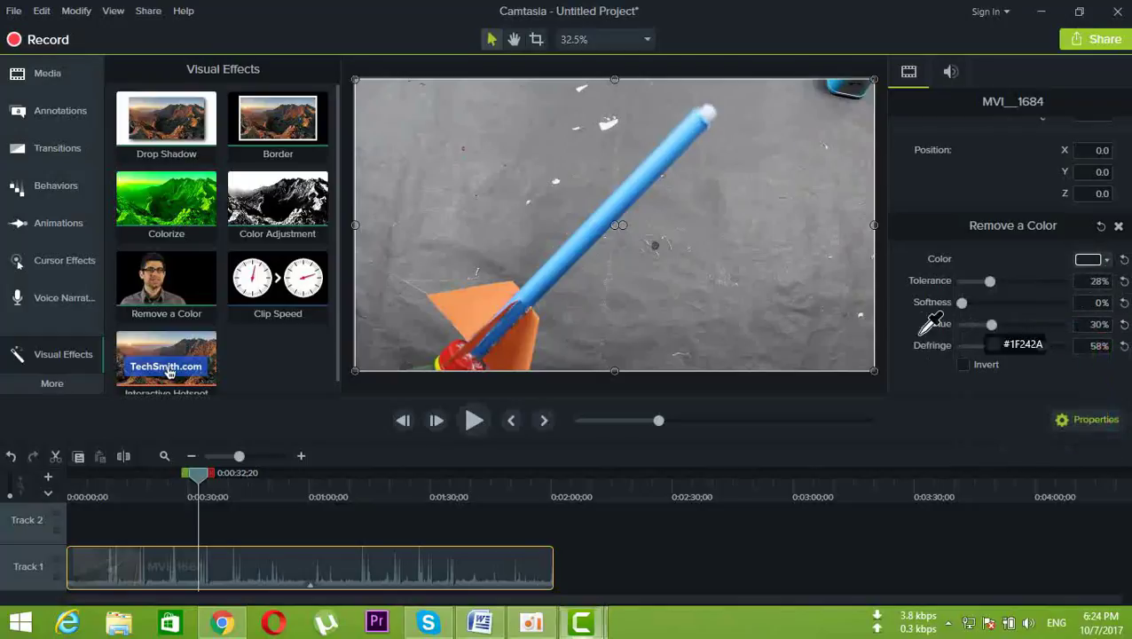
pyautogui.click(710, 277)
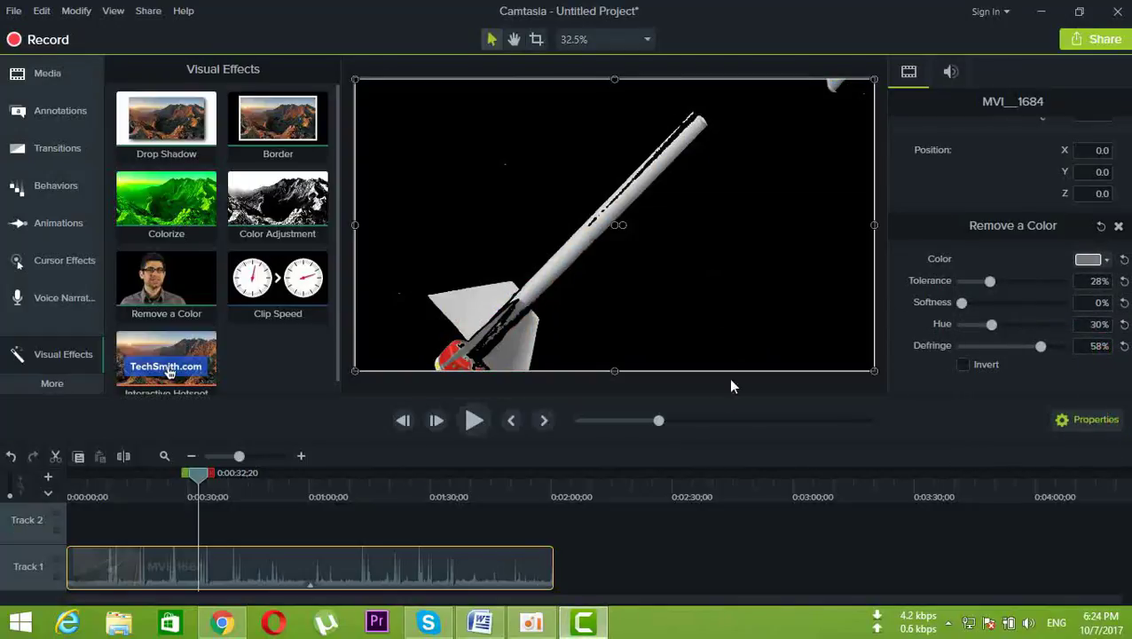
# Reduce the Remove a Color tolerance to 5%, hue to 6% and defringe to -12%
pyautogui.moveTo(988, 282); pyautogui.dragTo(965, 308)
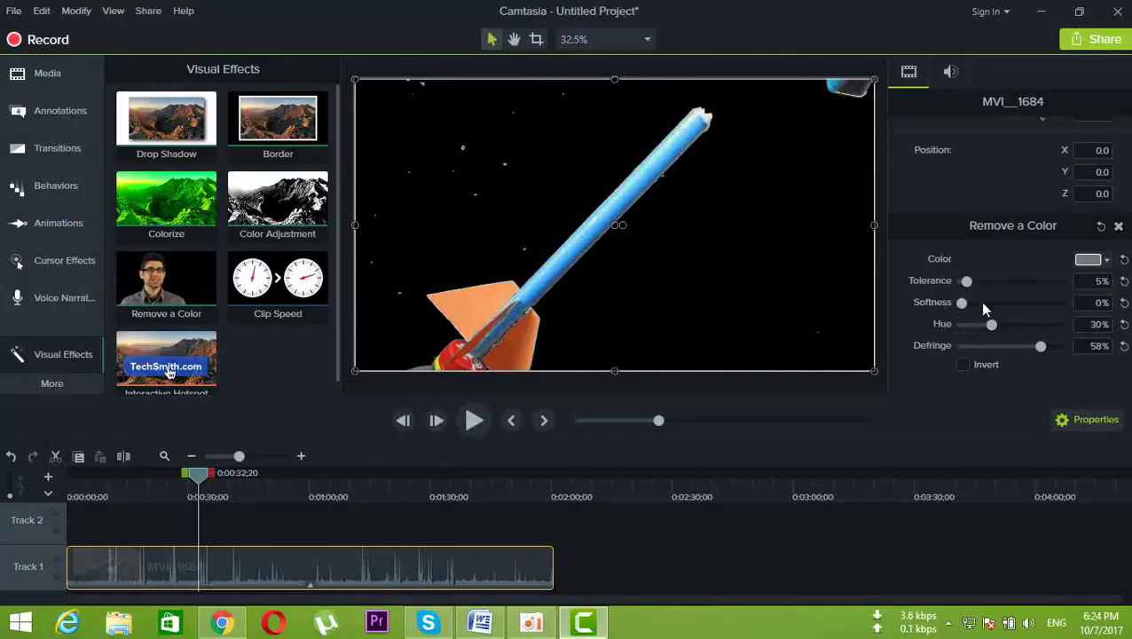
pyautogui.moveTo(990, 326); pyautogui.dragTo(967, 337)
pyautogui.moveTo(1039, 345); pyautogui.dragTo(1006, 351)
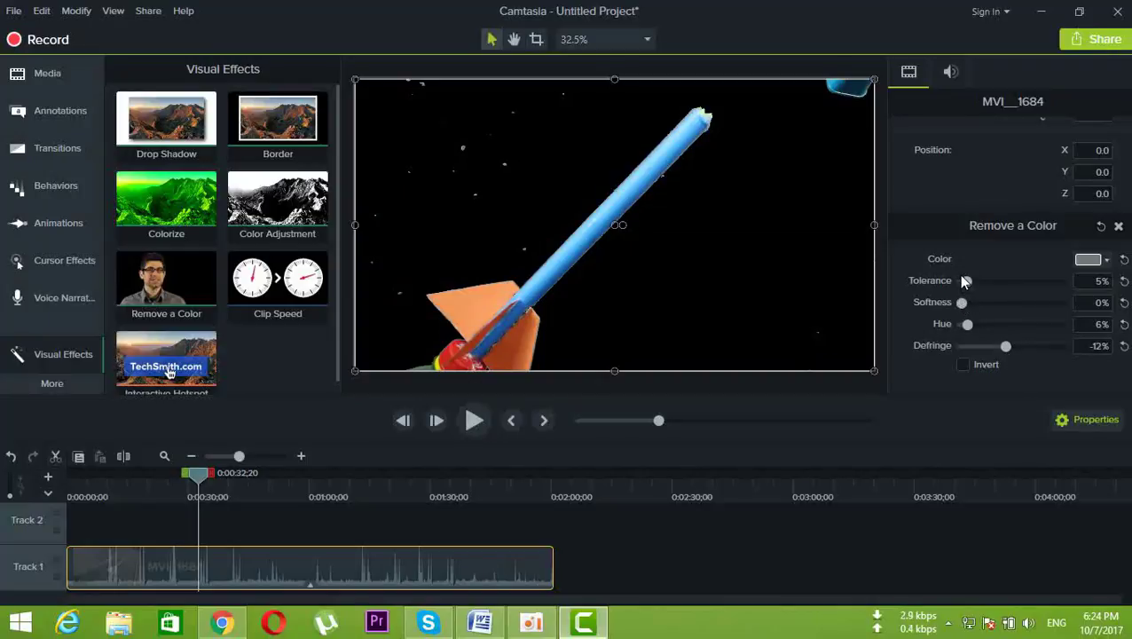
# Set the color removal's tolerance to 3%, hue to 26% and defringe to -60%, and preview the clip to about 0:00:44
pyautogui.moveTo(966, 281)
pyautogui.mouseDown()
pyautogui.moveTo(987, 283)
pyautogui.moveTo(963, 286)
pyautogui.mouseUp()
pyautogui.moveTo(1006, 345); pyautogui.dragTo(948, 313)
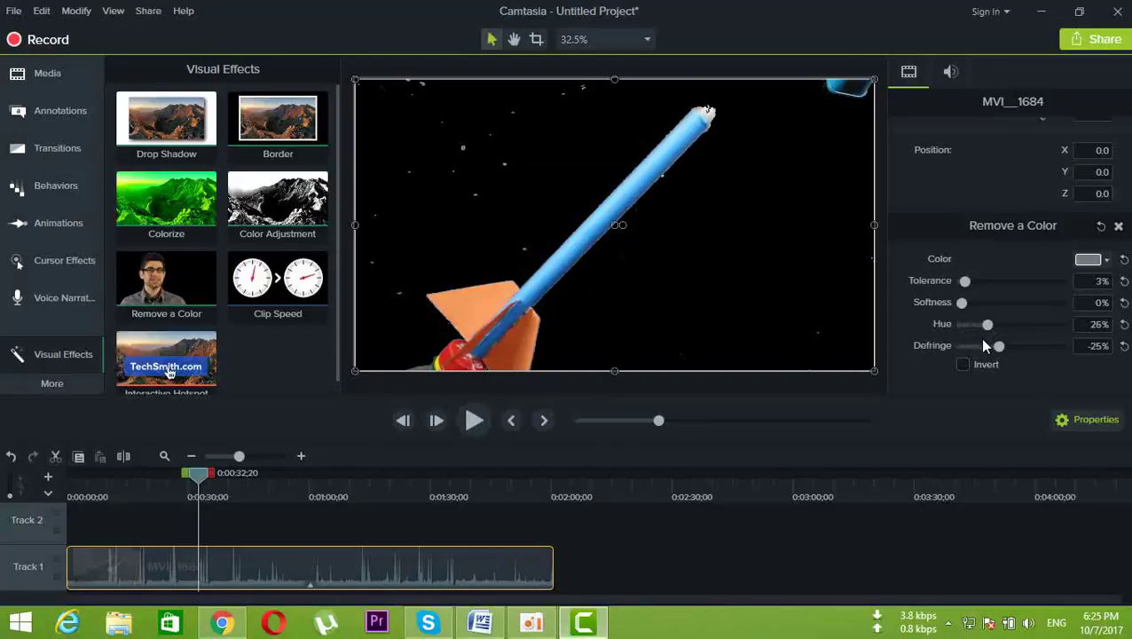
pyautogui.moveTo(997, 348); pyautogui.dragTo(978, 356)
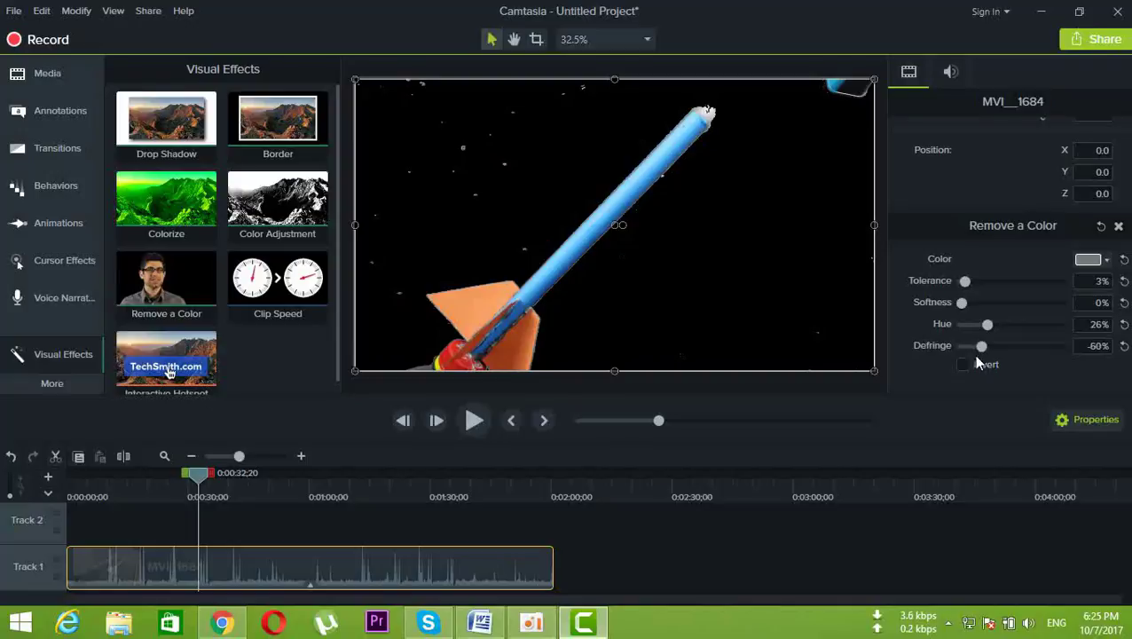
pyautogui.click(470, 421)
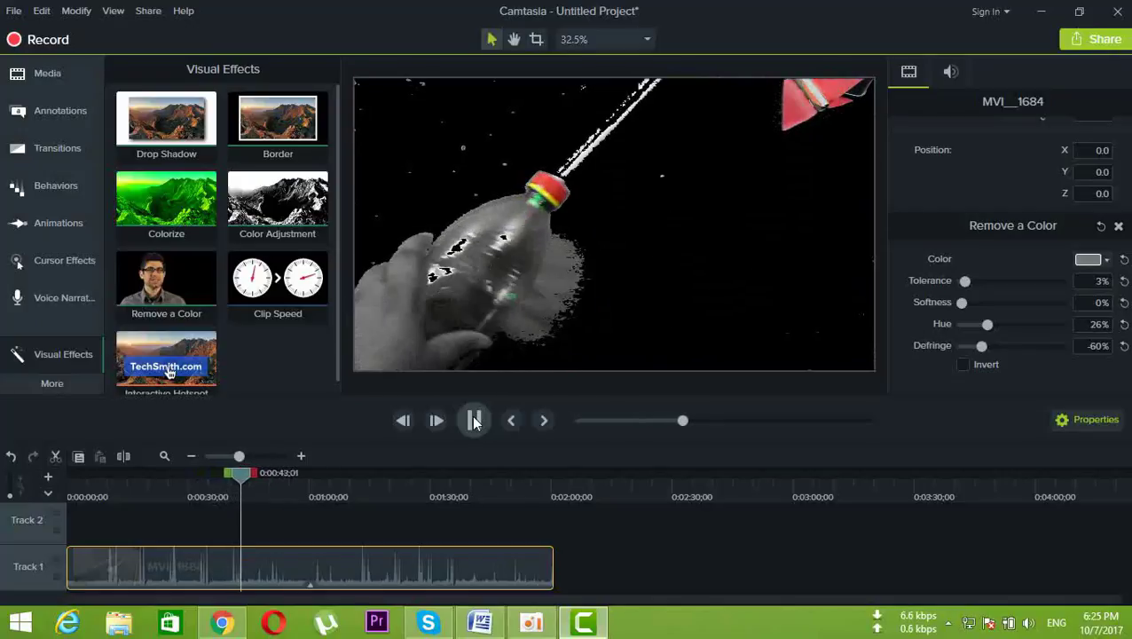
pyautogui.click(475, 420)
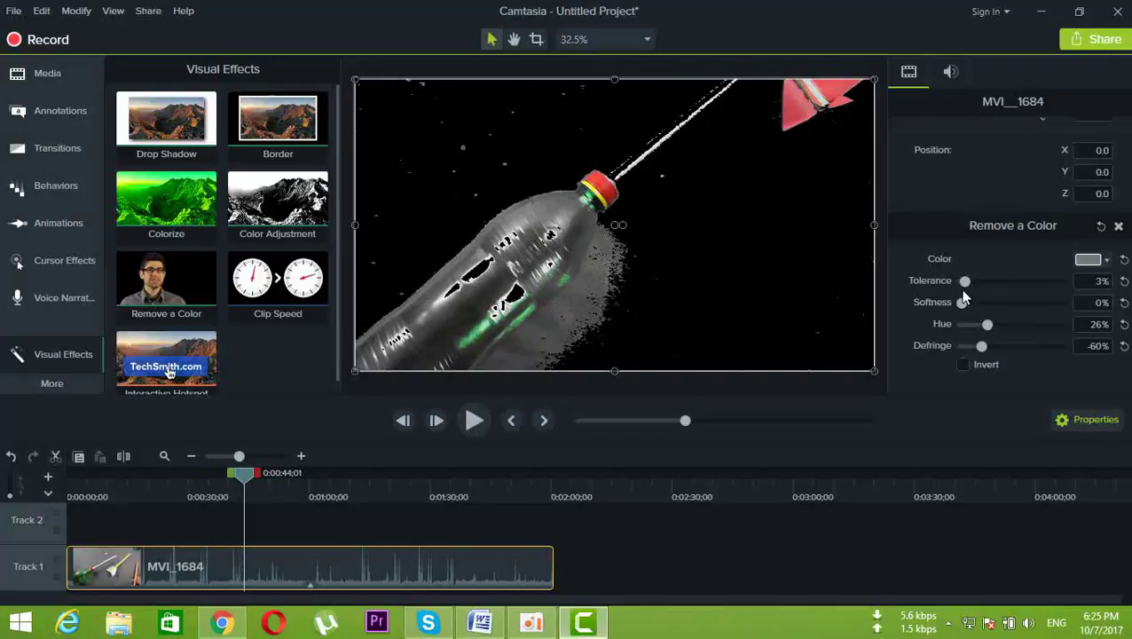
# Set tolerance to 8%, softness to 62%, hue to 63% and defringe to 57%, and preview the clip to about 0:01:20
pyautogui.moveTo(964, 283); pyautogui.dragTo(1019, 323)
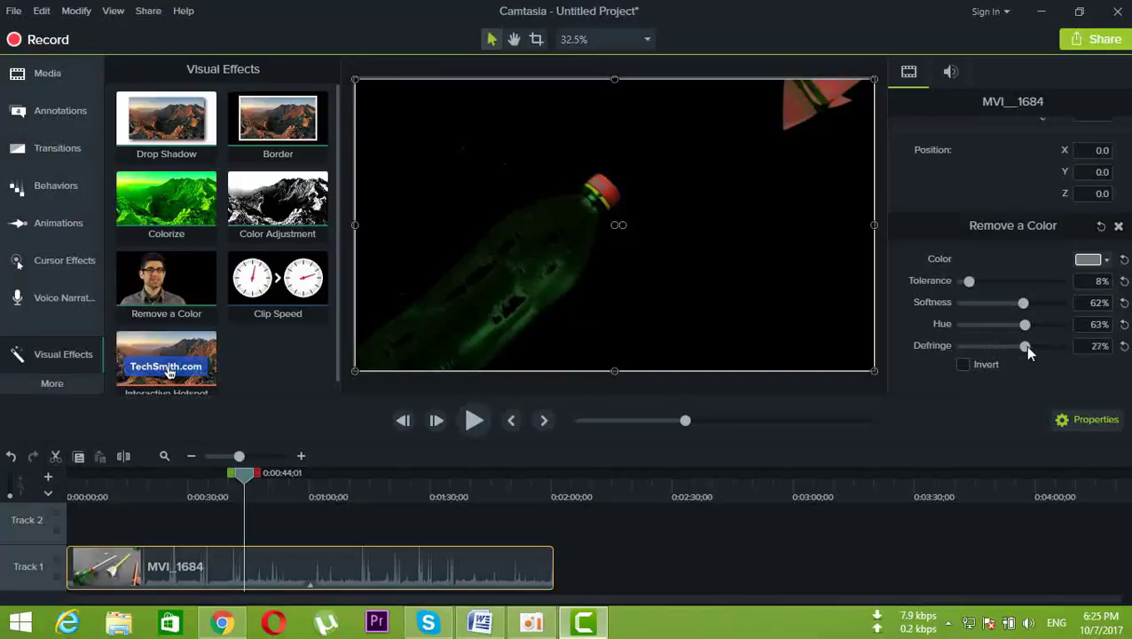
pyautogui.moveTo(1028, 346); pyautogui.dragTo(1031, 352)
pyautogui.click(471, 421)
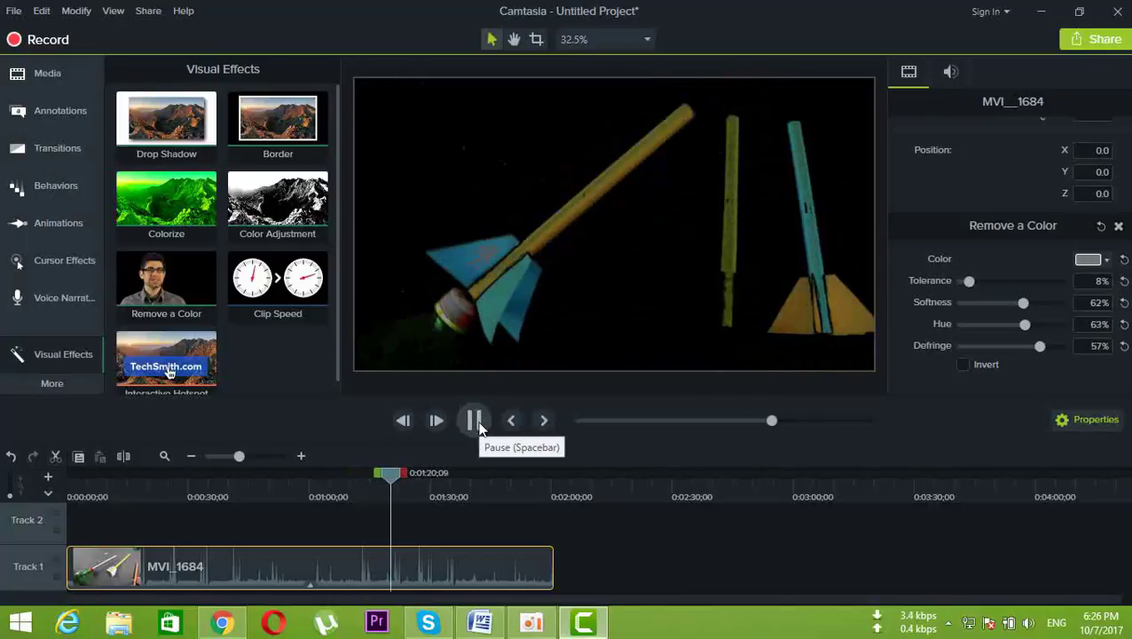
pyautogui.click(474, 421)
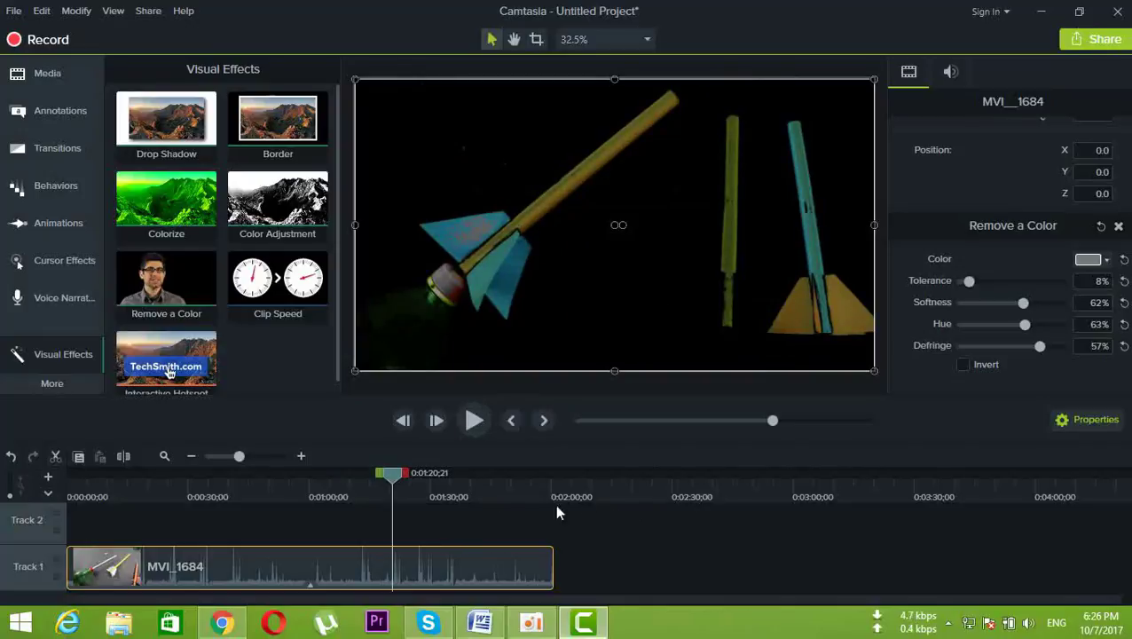
# Set the Remove a Color effect's tolerance to 0%, softness to 18%, hue to 34% and defringe to -100%
pyautogui.moveTo(967, 282); pyautogui.dragTo(960, 282)
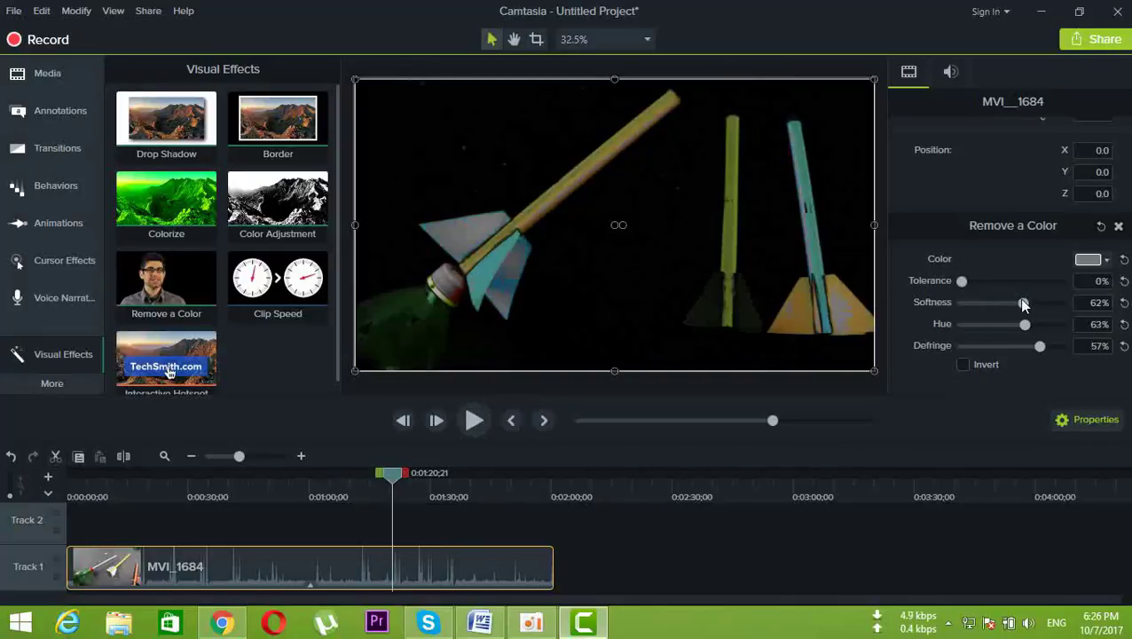
pyautogui.moveTo(1023, 302); pyautogui.dragTo(962, 303)
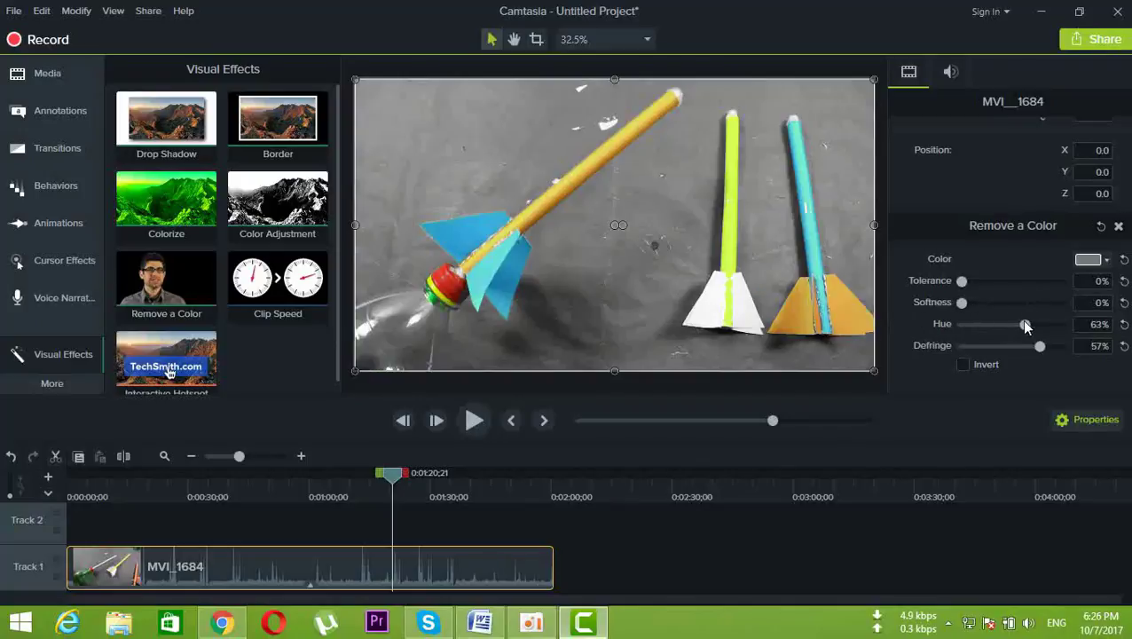
pyautogui.moveTo(1026, 320); pyautogui.dragTo(905, 348)
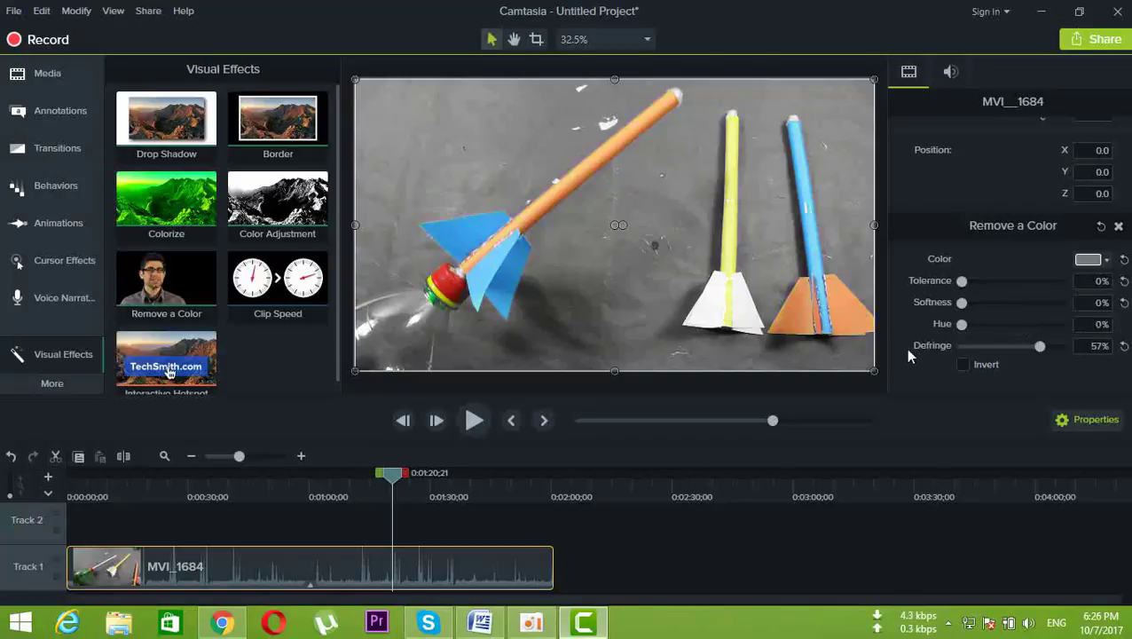
pyautogui.moveTo(1032, 352); pyautogui.dragTo(922, 364)
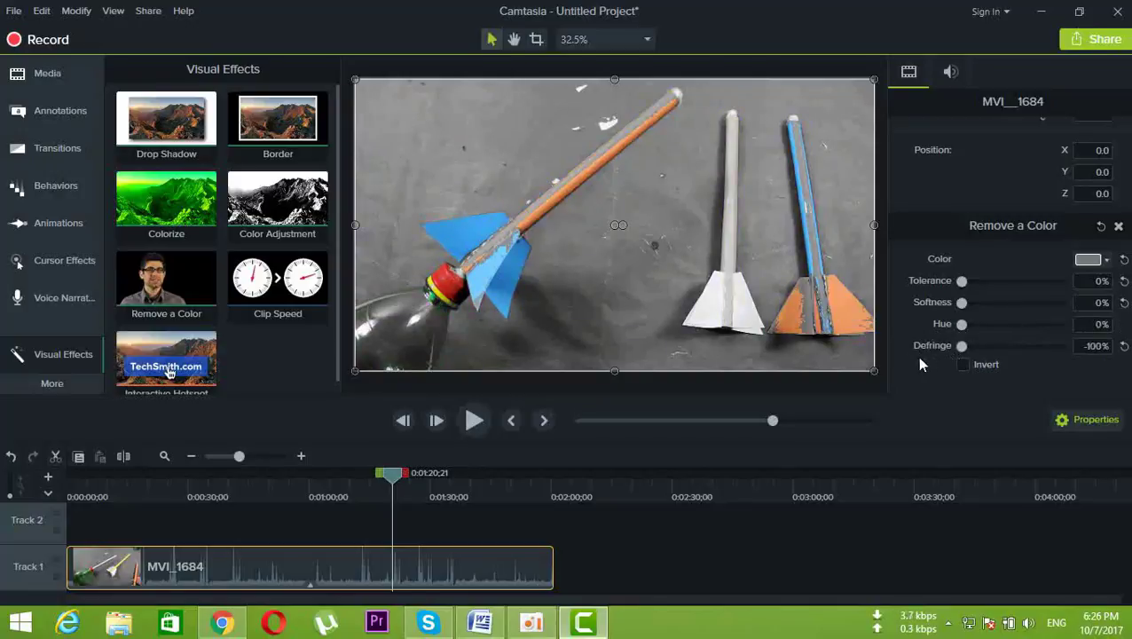
pyautogui.moveTo(962, 302); pyautogui.dragTo(981, 306)
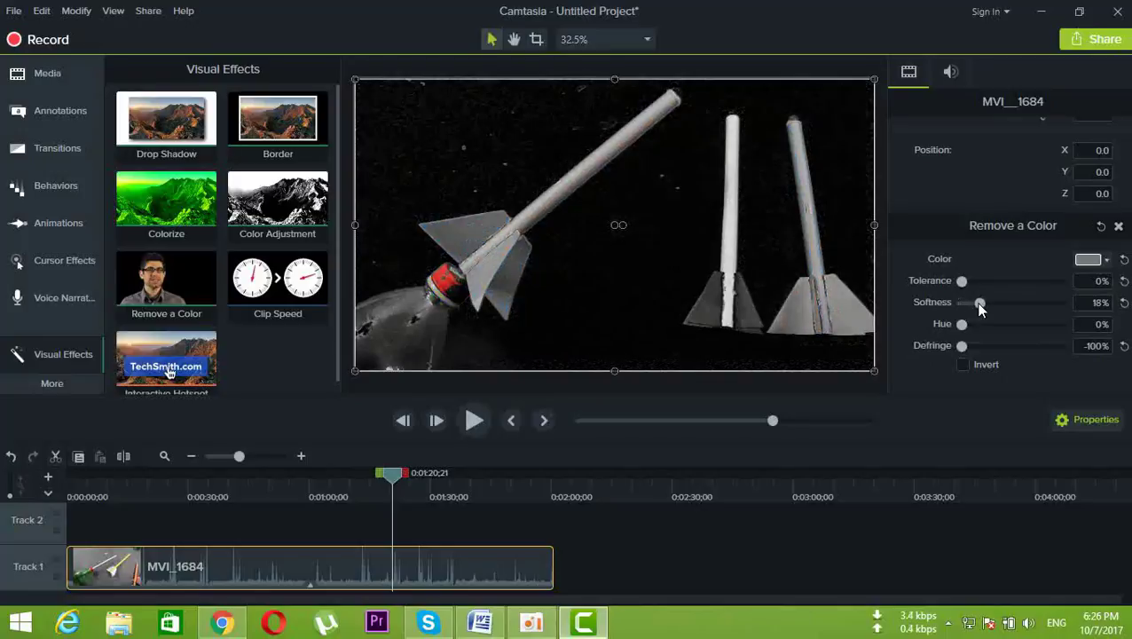
pyautogui.moveTo(962, 324); pyautogui.dragTo(995, 334)
pyautogui.moveTo(961, 280); pyautogui.dragTo(800, 285)
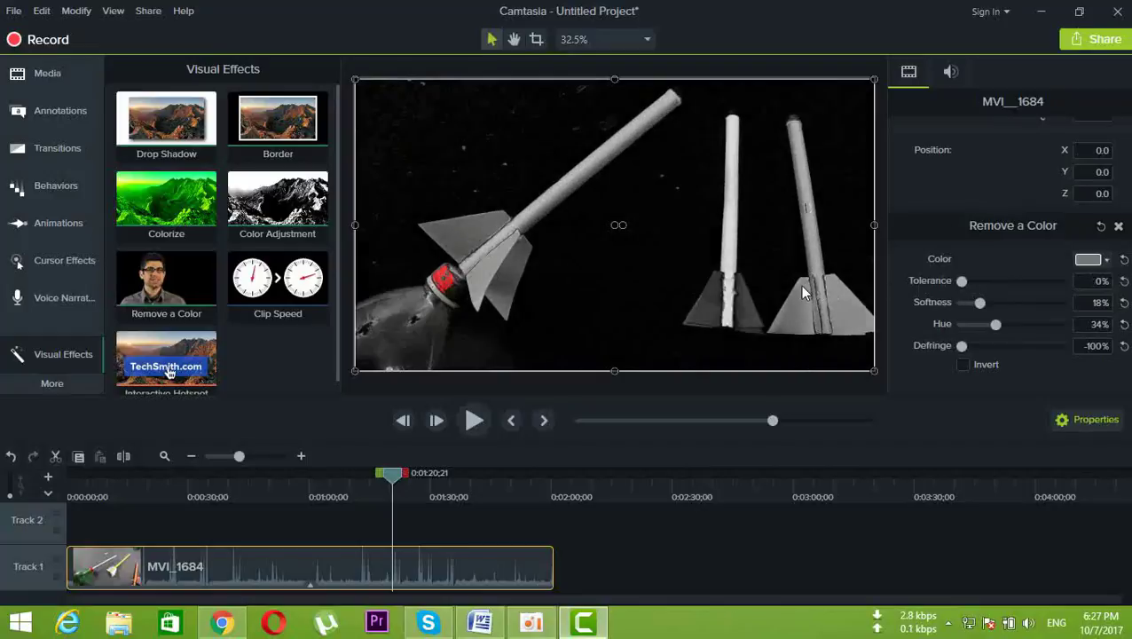
# Invert the color removal and play the clip briefly to preview the result
pyautogui.click(963, 364)
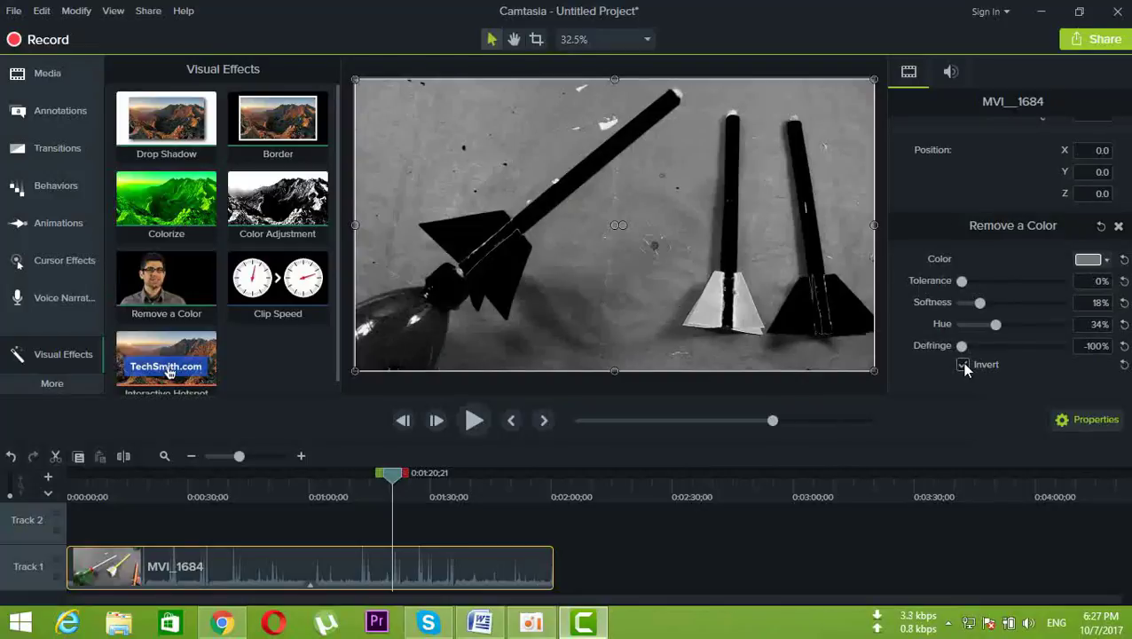
pyautogui.click(471, 422)
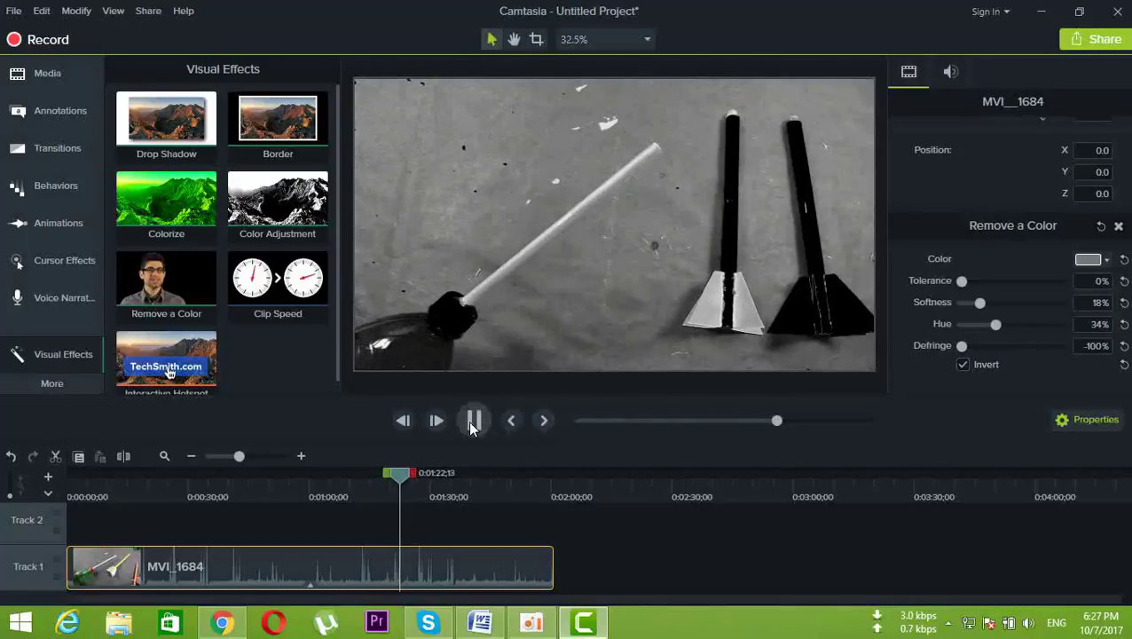
pyautogui.click(471, 422)
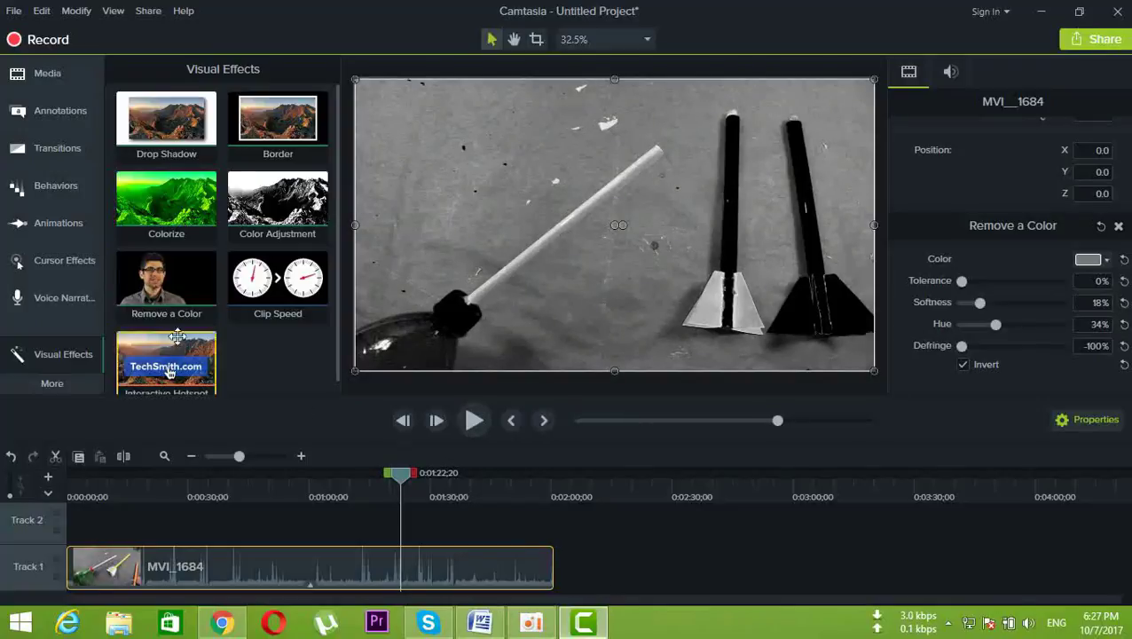
# Add the Colorize effect to the MVI_1684 clip on Track 1 and set its color to grey
pyautogui.moveTo(166, 173); pyautogui.dragTo(185, 565)
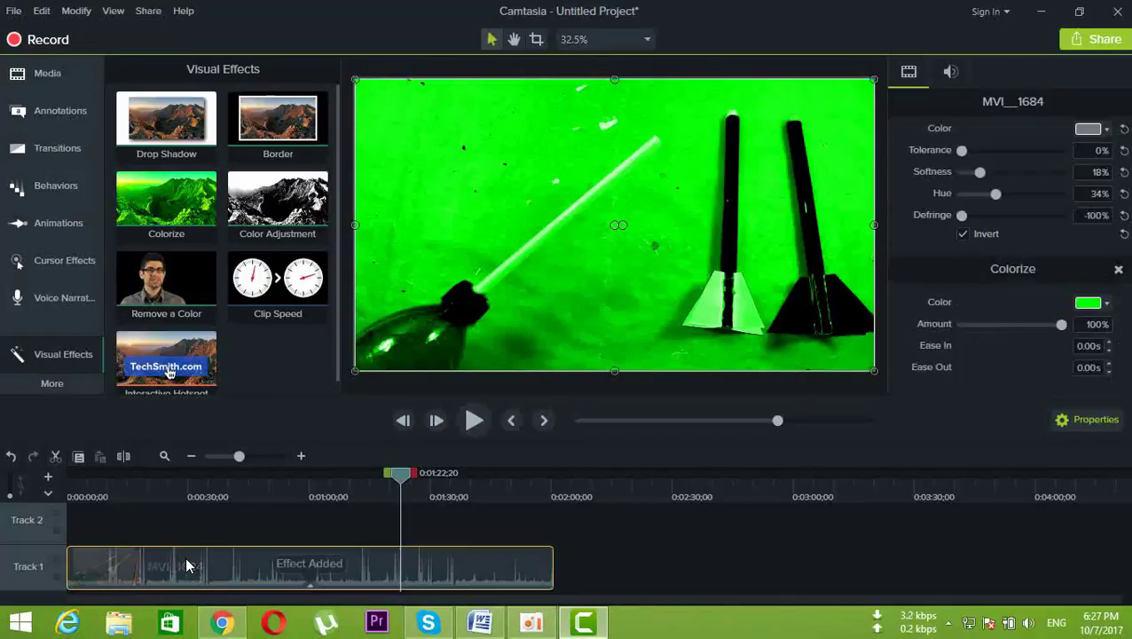
pyautogui.click(1090, 303)
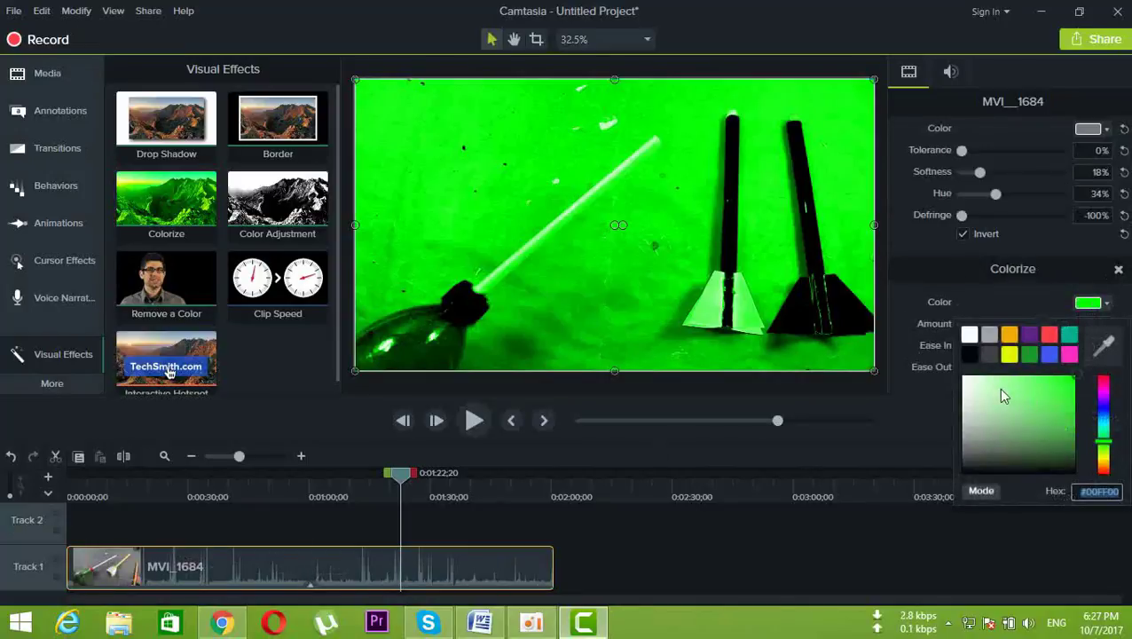
pyautogui.click(974, 388)
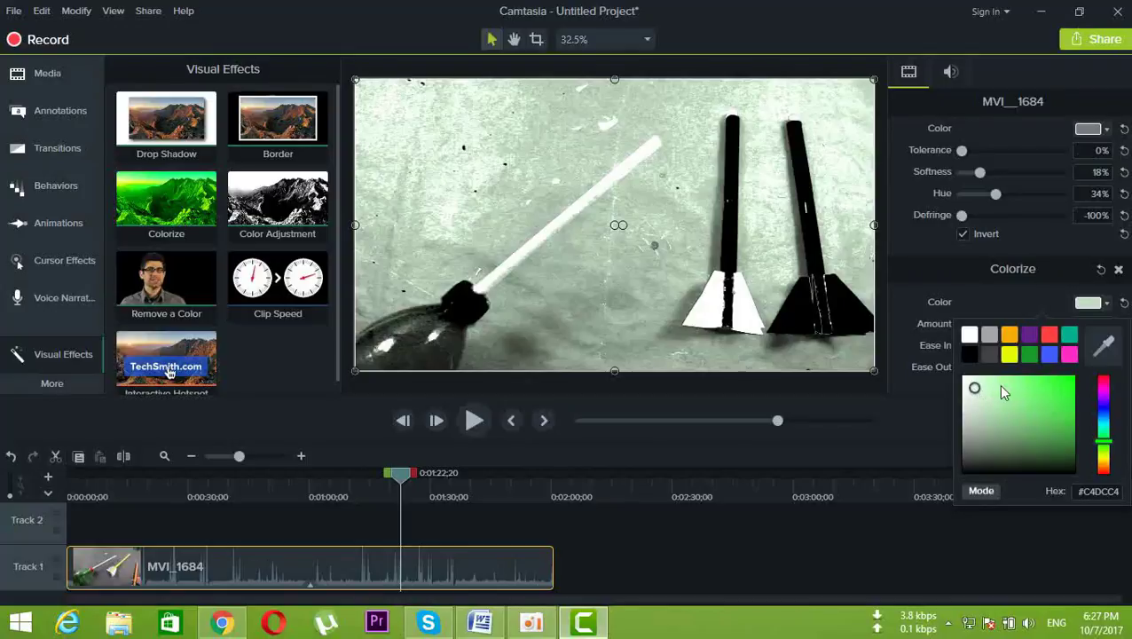
pyautogui.click(991, 337)
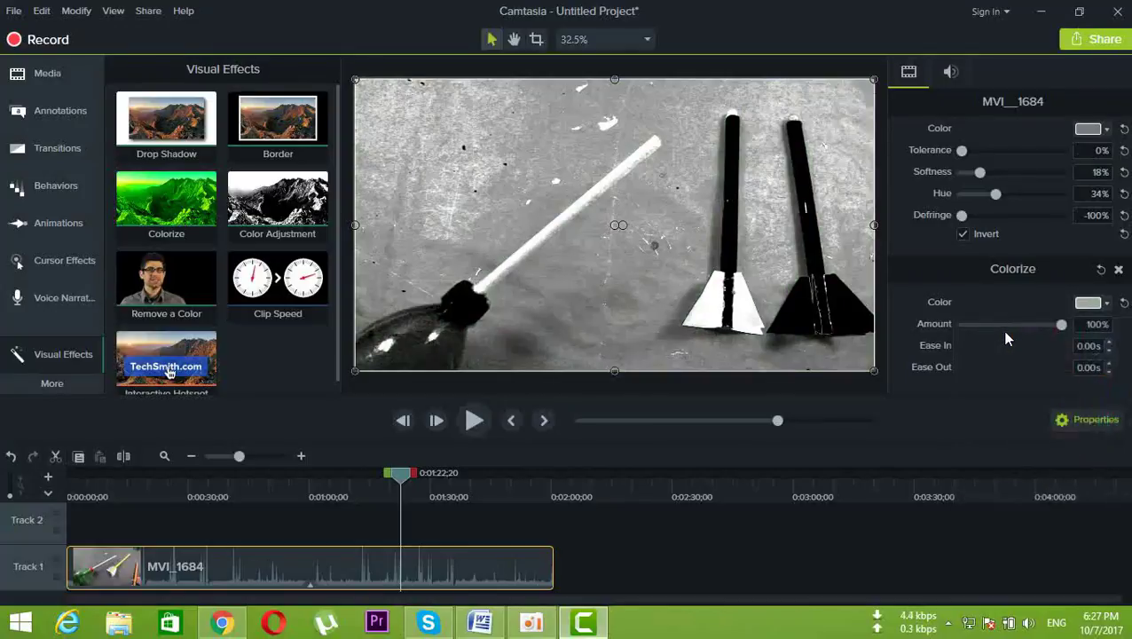
# Set the Colorize color to a muted dark blue, about #2F3A9E
pyautogui.click(1090, 303)
pyautogui.click(1071, 387)
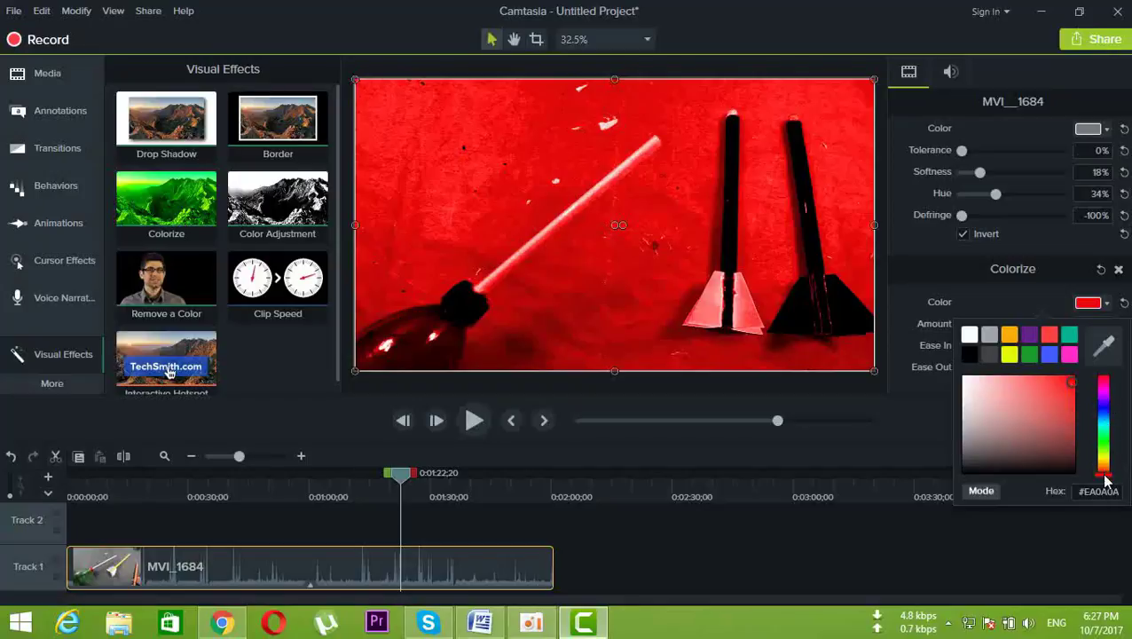
pyautogui.moveTo(1104, 476); pyautogui.dragTo(1109, 415)
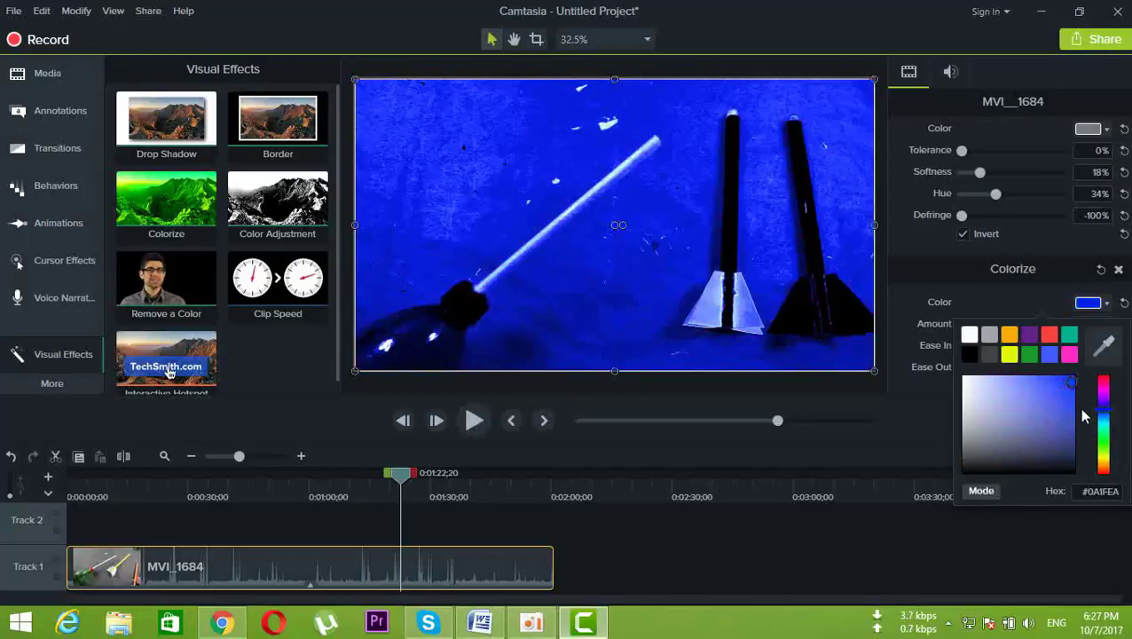
pyautogui.click(1047, 426)
pyautogui.click(1038, 416)
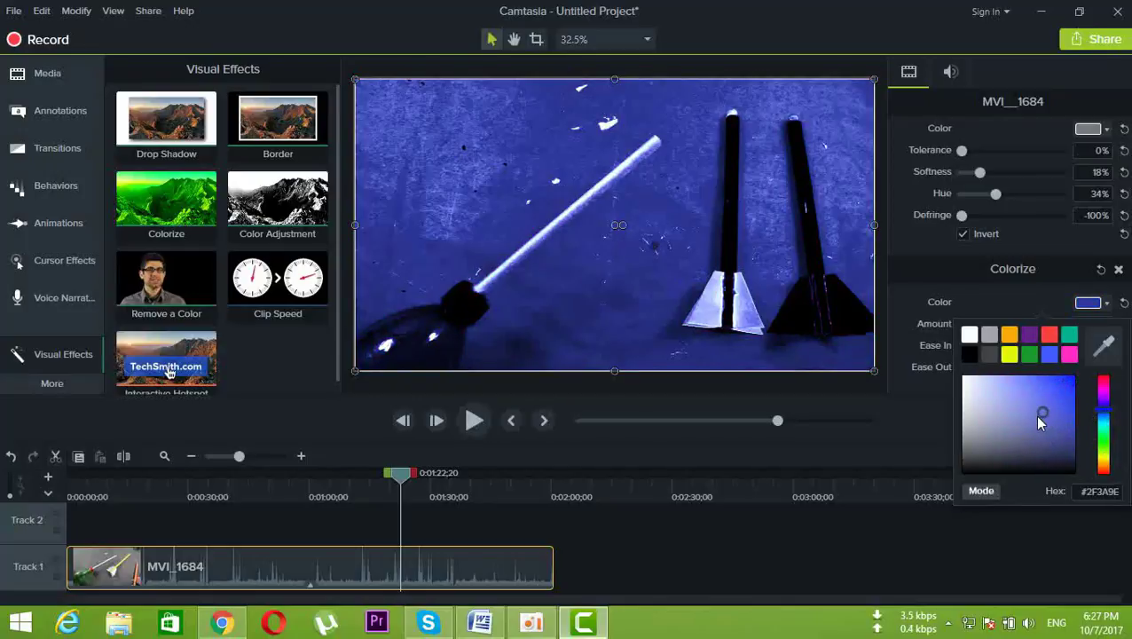
pyautogui.click(925, 424)
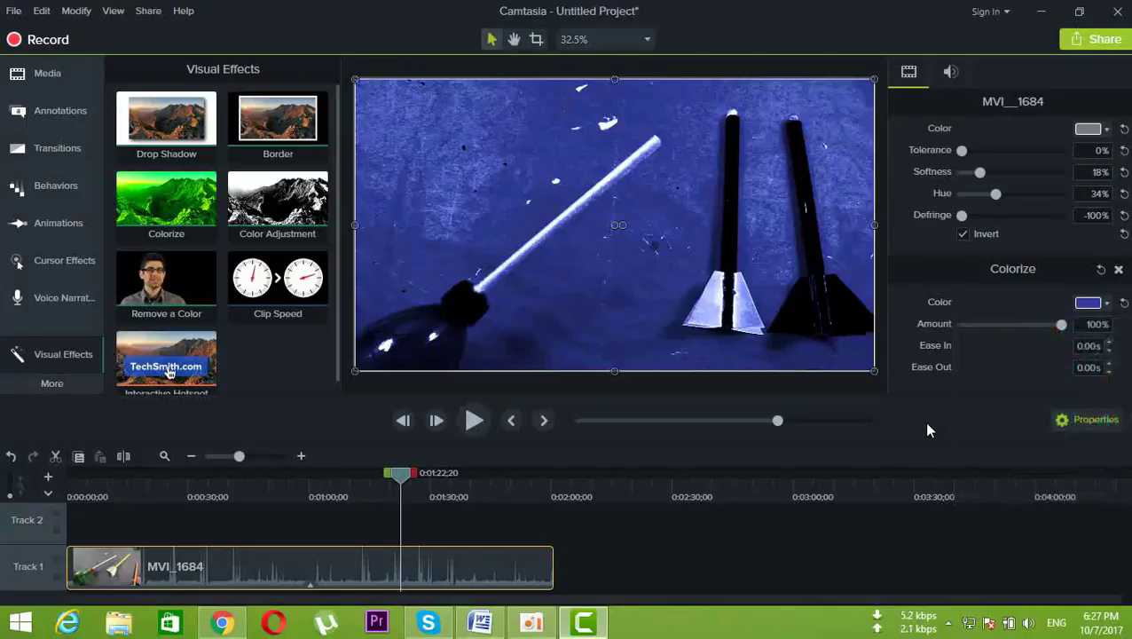